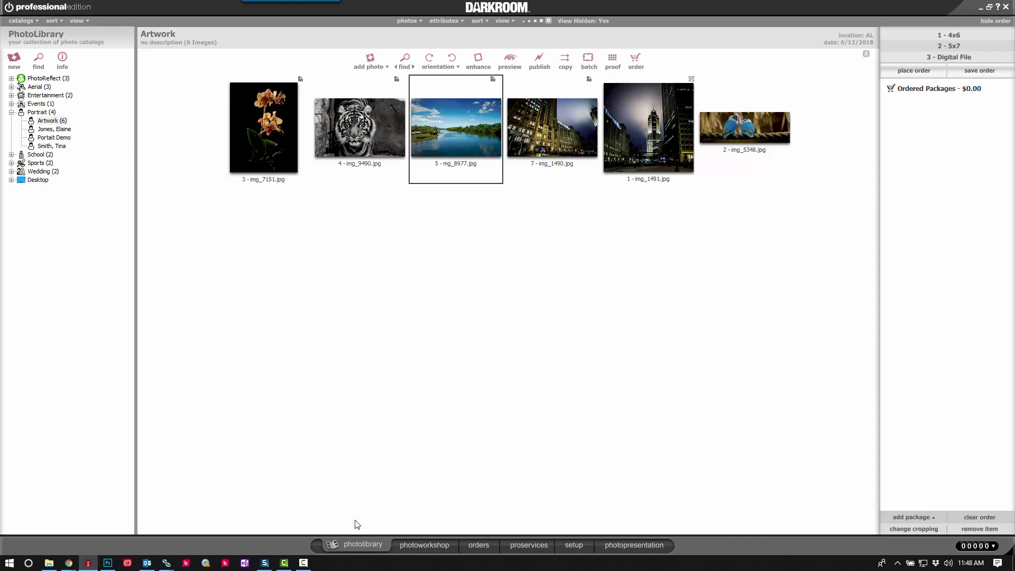
In setup, expand Products & Services > Package Groups and select My Packages (default).
click(574, 545)
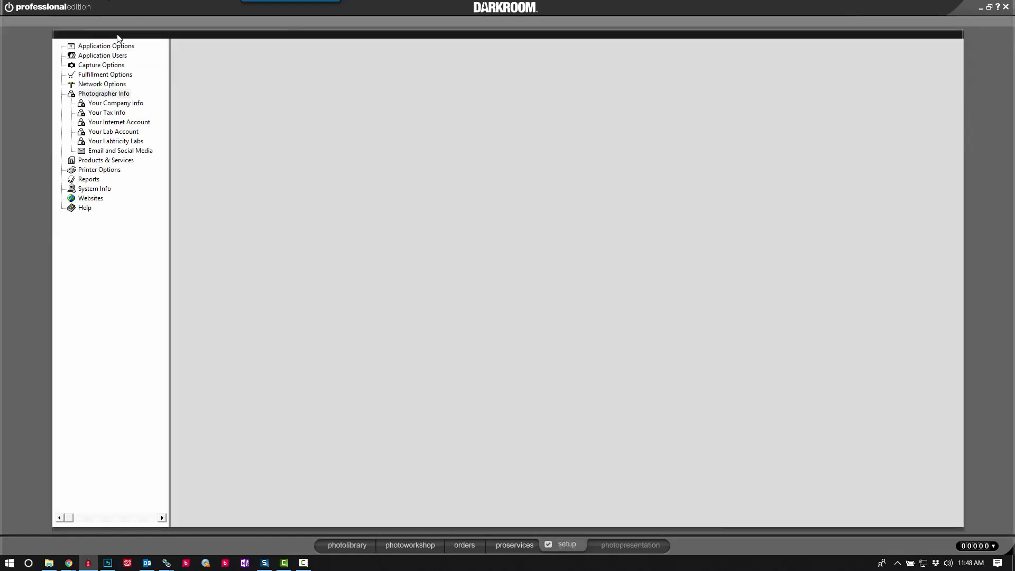
click(107, 160)
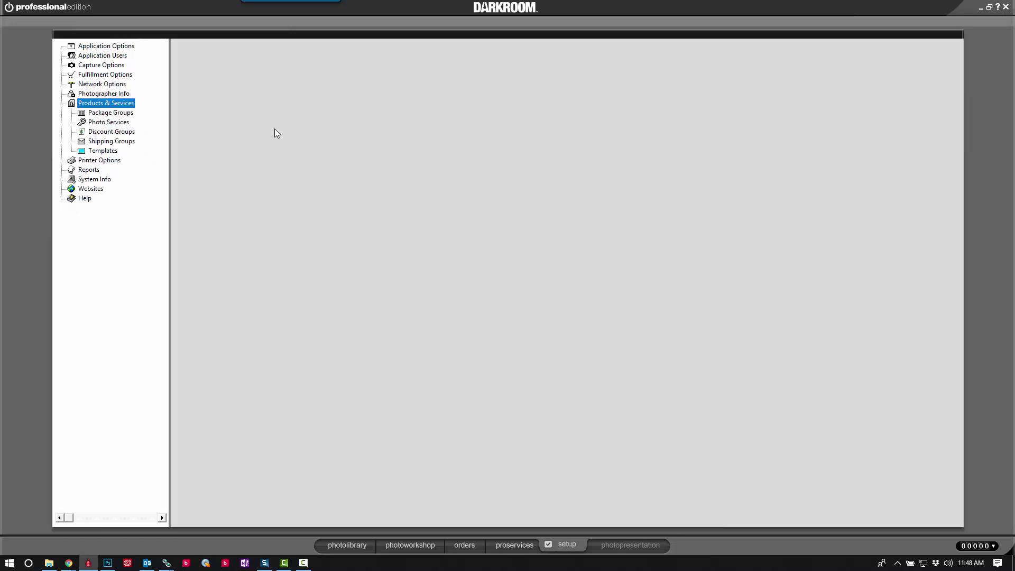
click(112, 115)
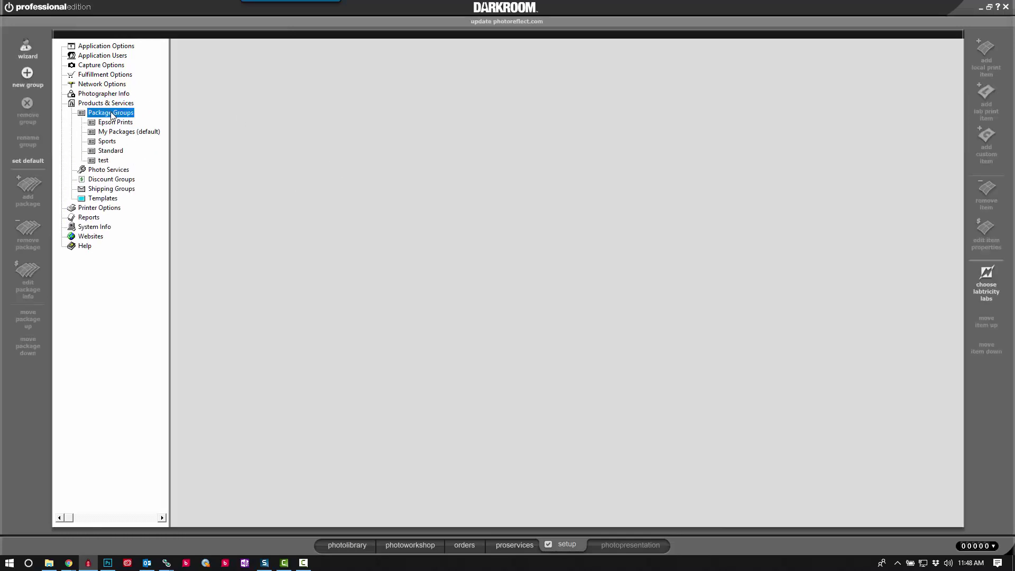
click(109, 132)
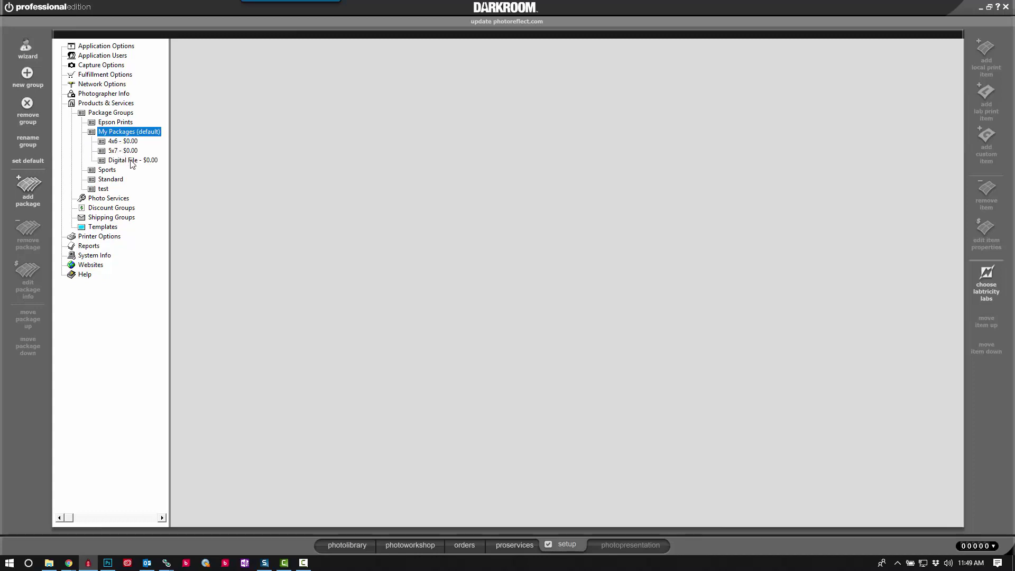
Create a package named '4x6 Plus Digital Image' in My Packages (default).
click(28, 188)
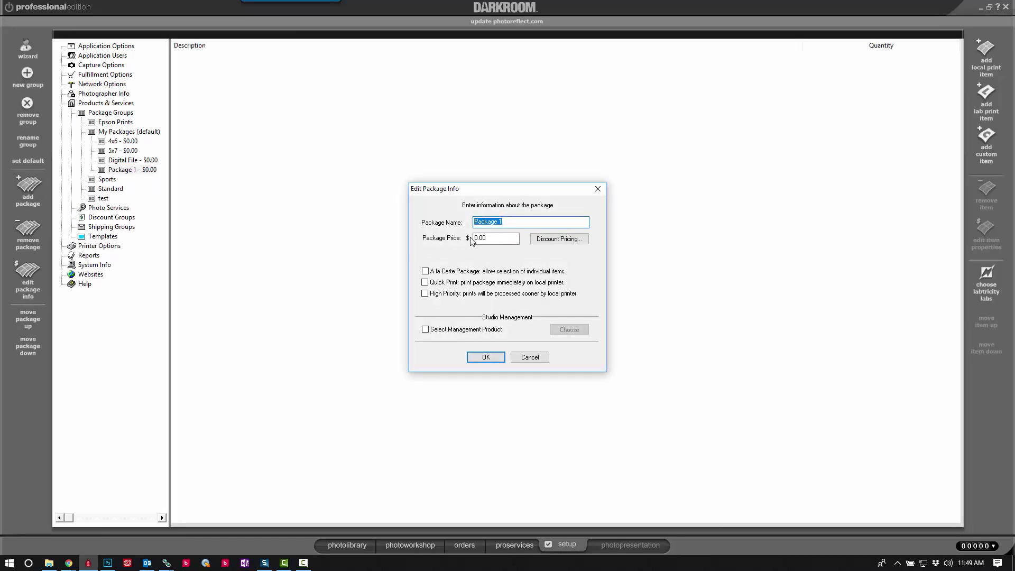
text(4x6 Plus Digital Im)
click(489, 359)
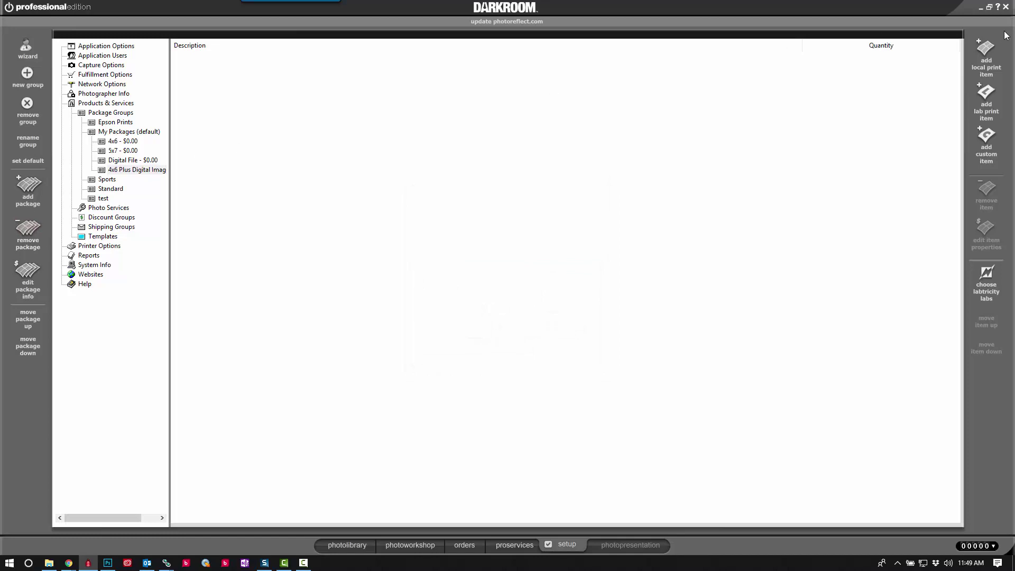
Add one 4x6 print from the 6-inch Prints category to the package.
click(988, 51)
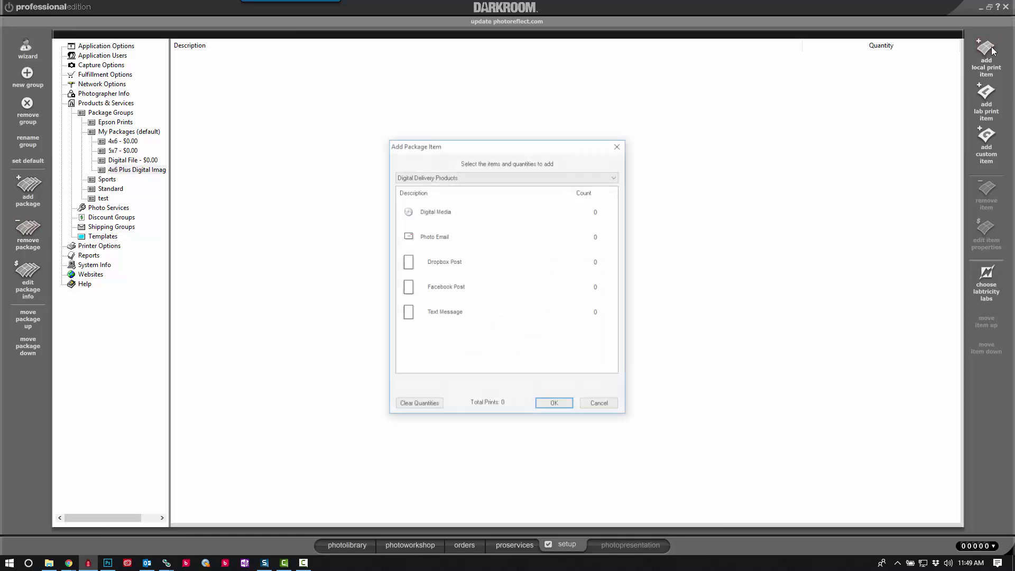
click(496, 180)
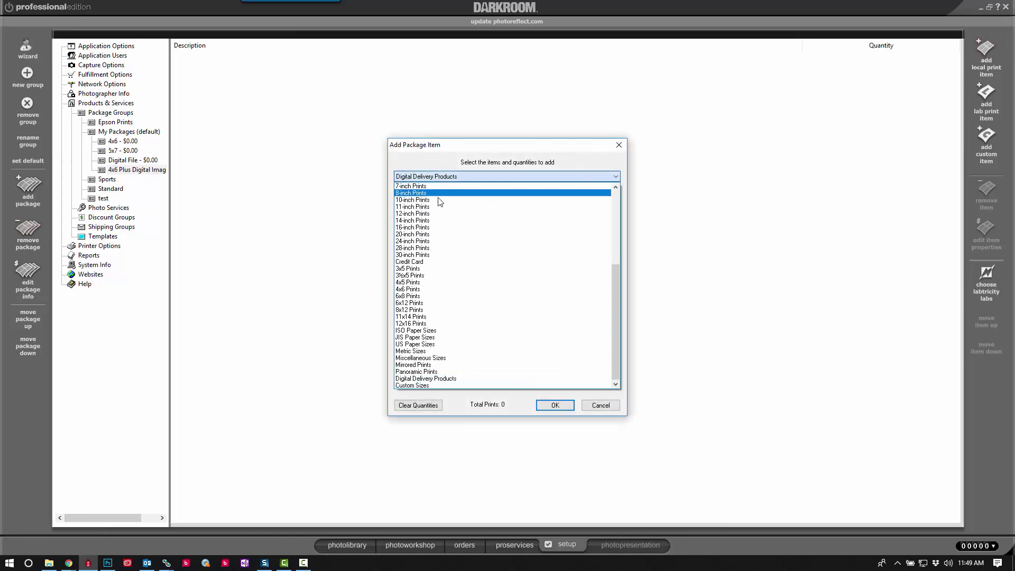
scroll(420, 210, down, 2)
click(410, 216)
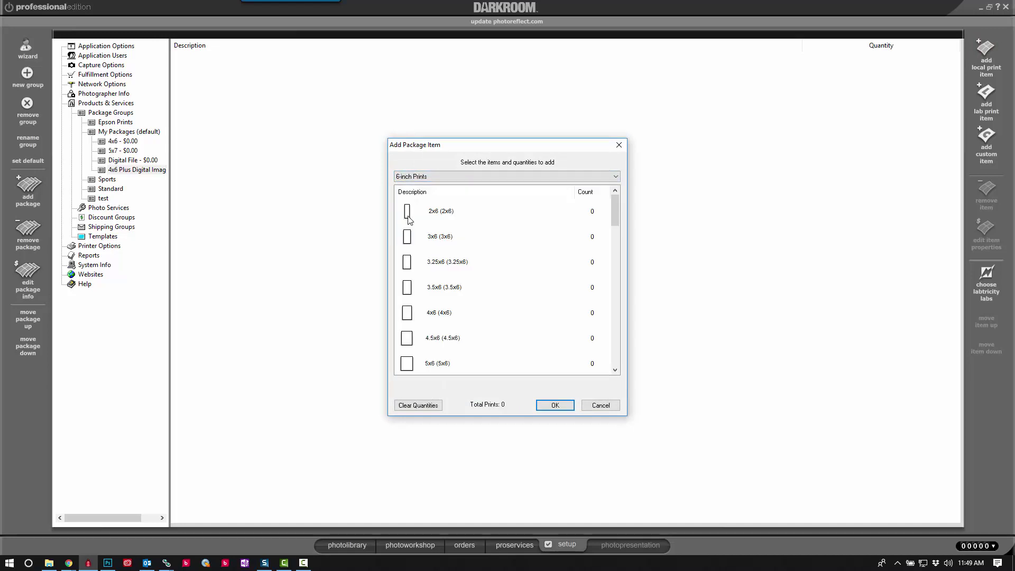
click(433, 320)
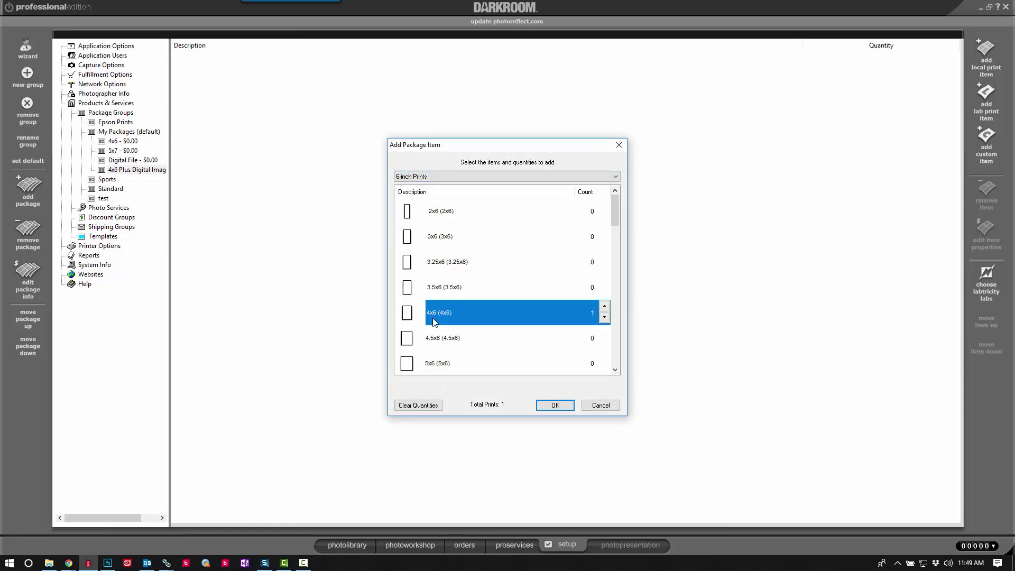
click(556, 406)
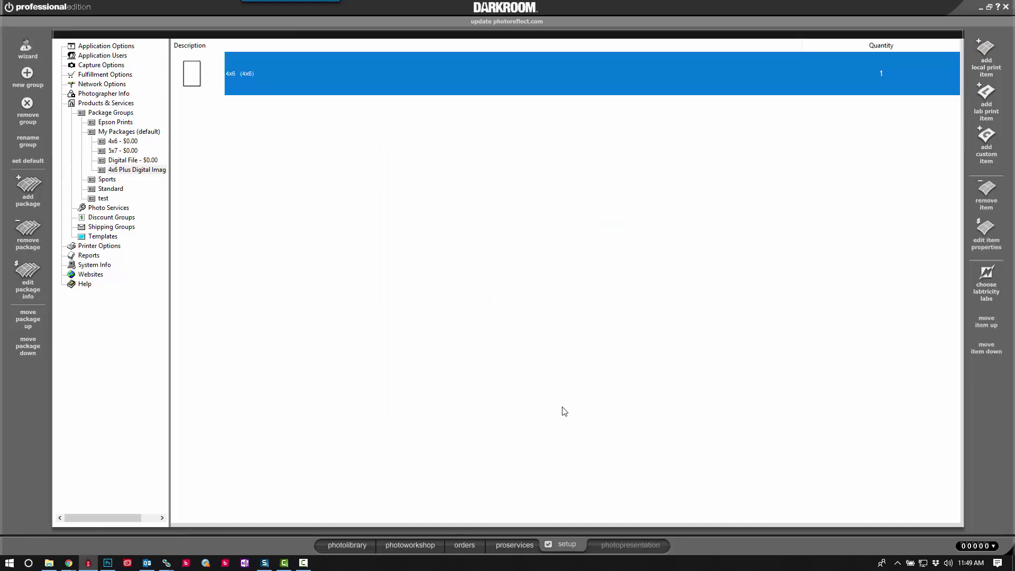
Start another item with Digital Delivery Products and a Digital Media count of 1.
click(984, 49)
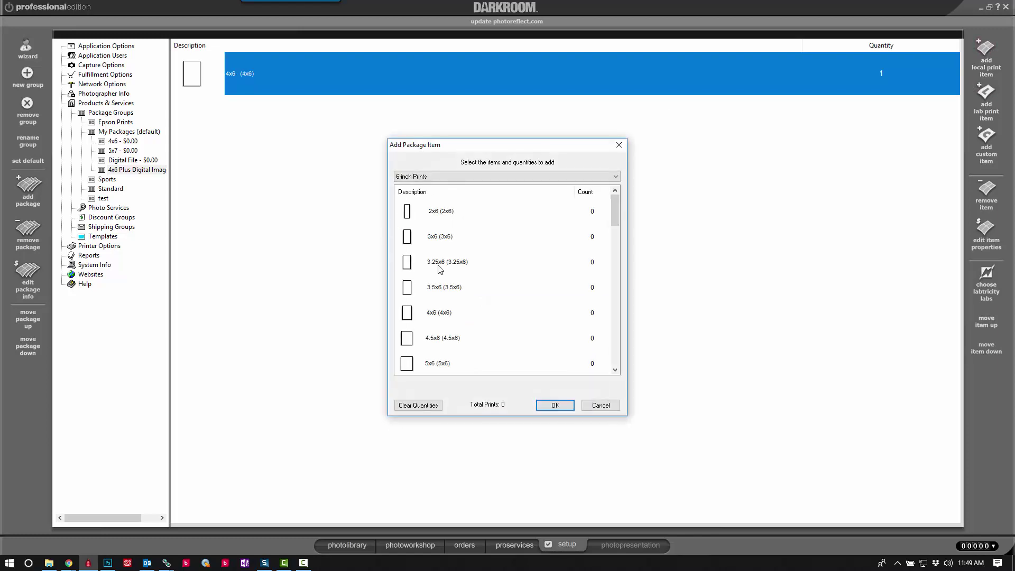
click(484, 179)
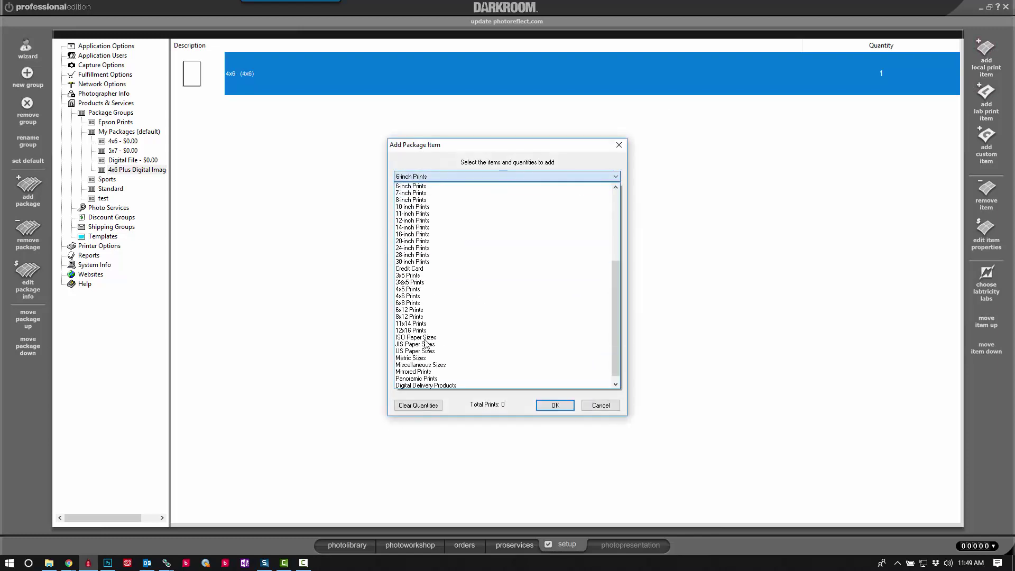
click(422, 386)
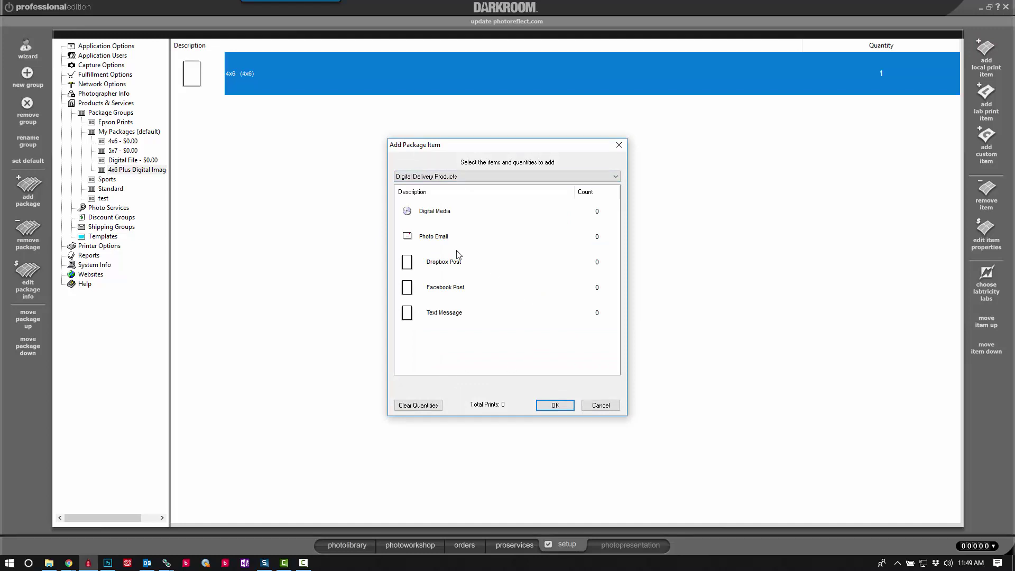
click(426, 216)
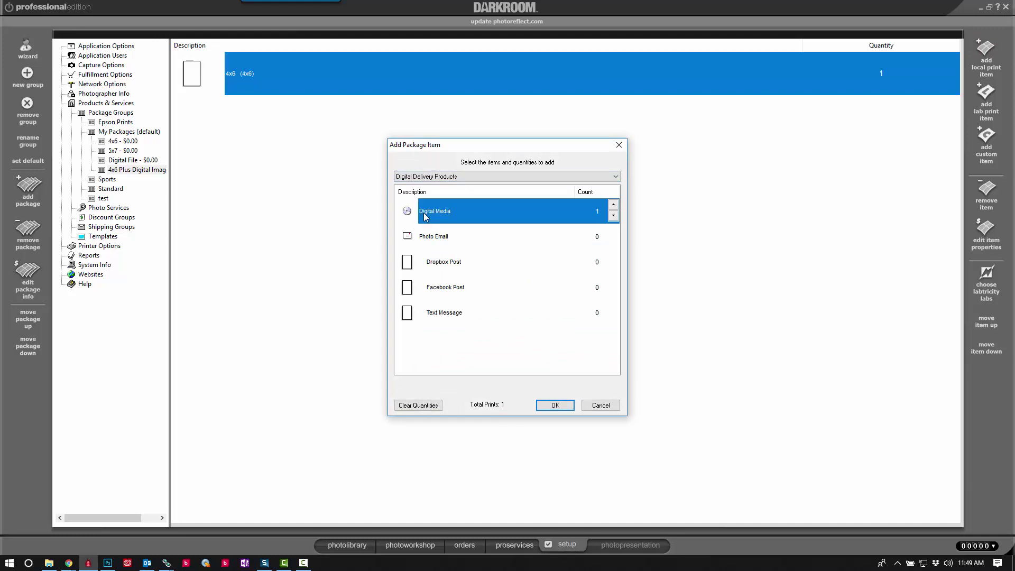
Add the Digital Media item and set its delivery folder to Desktop\file.
click(556, 406)
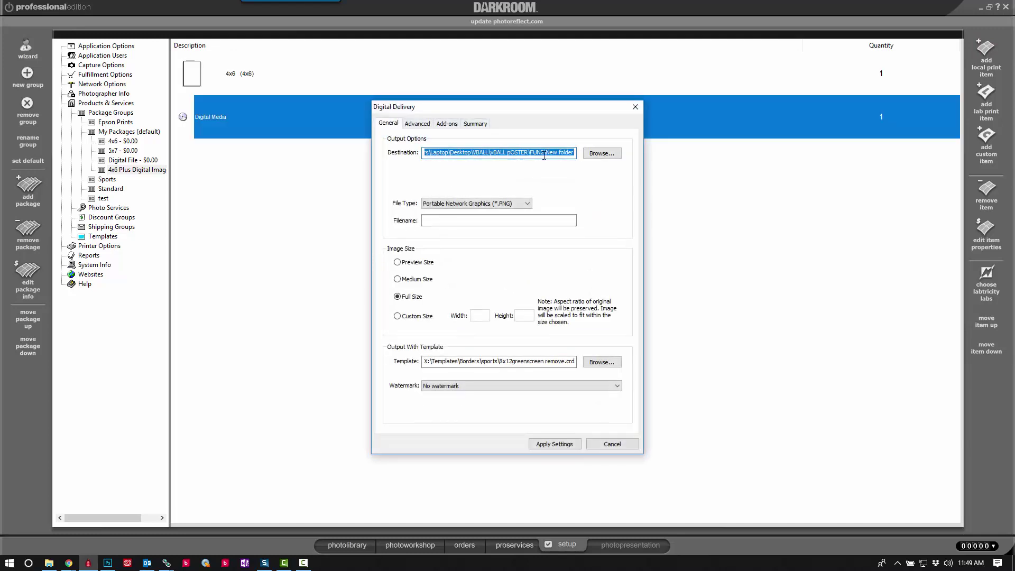
click(597, 153)
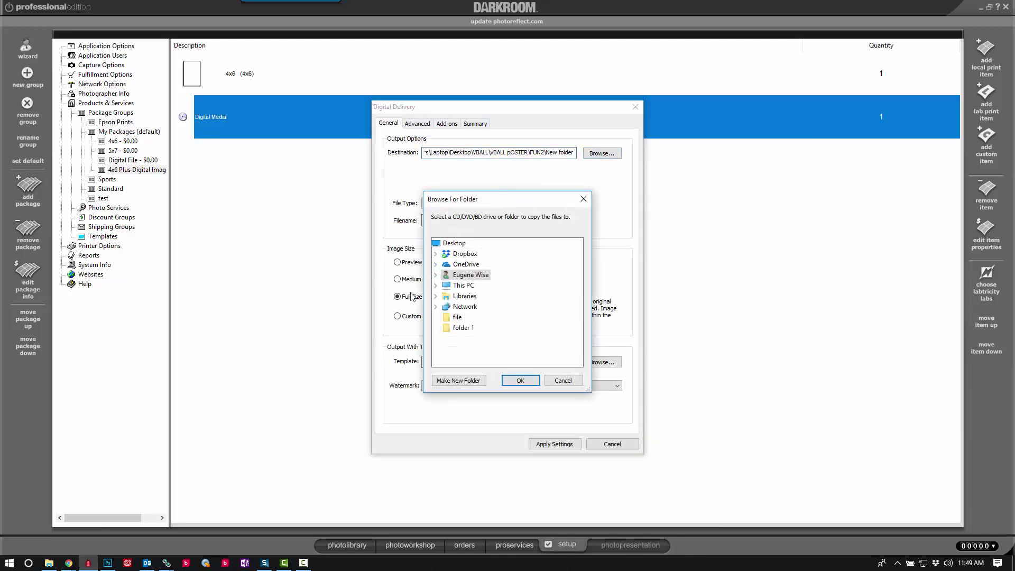
click(457, 317)
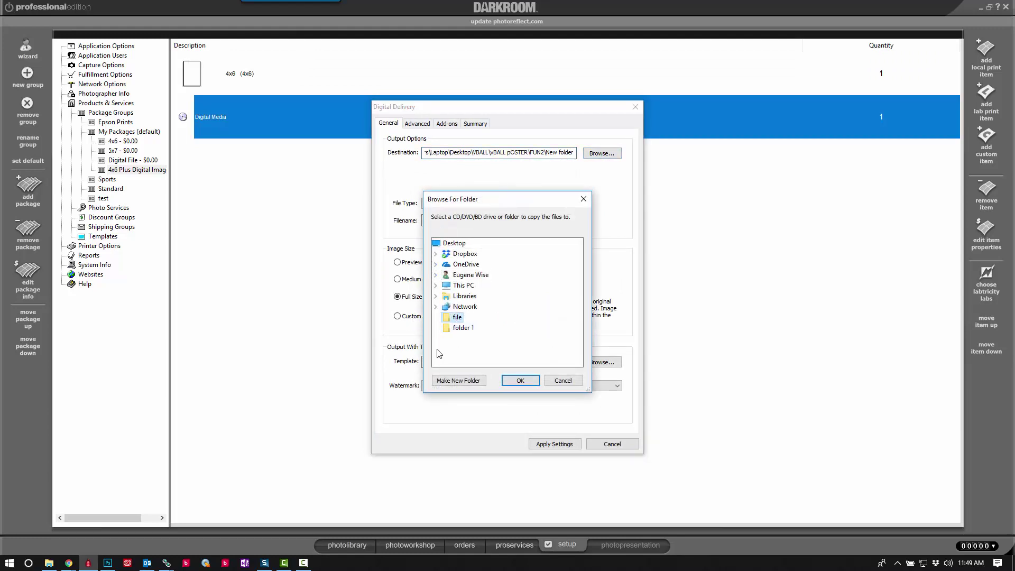
click(521, 383)
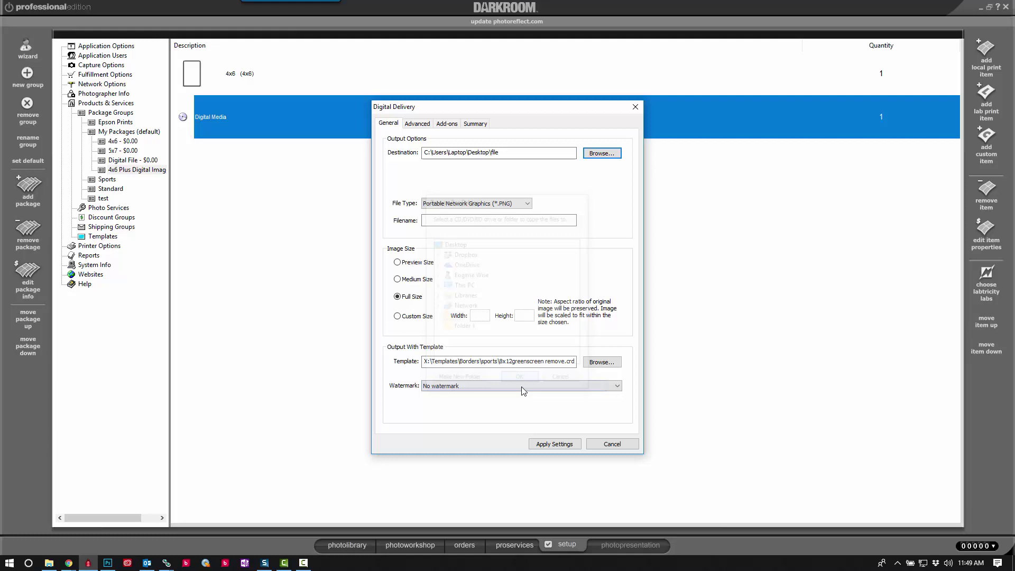
Set the digital output file type to JPEG and clear the template path.
click(465, 206)
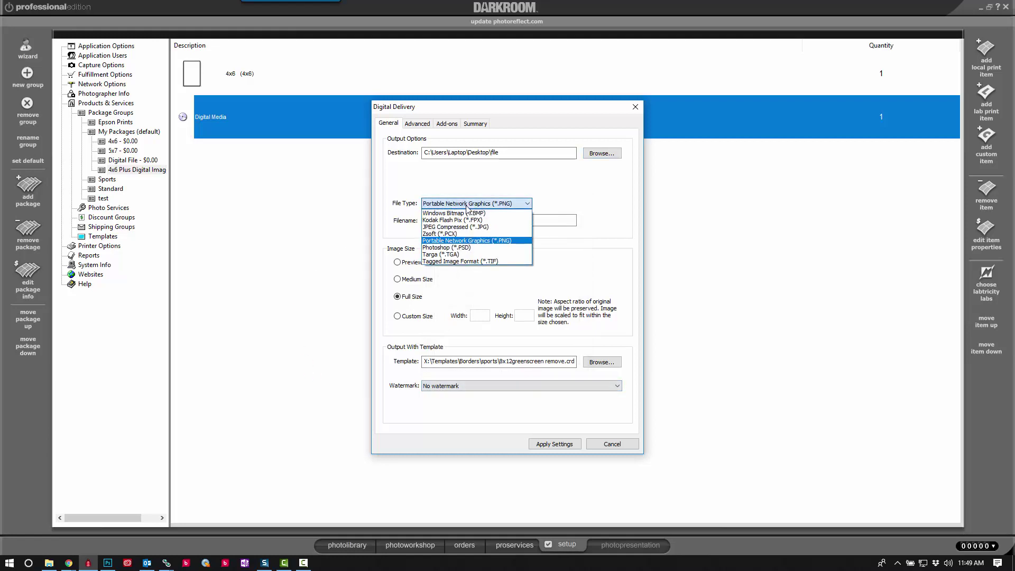
click(441, 227)
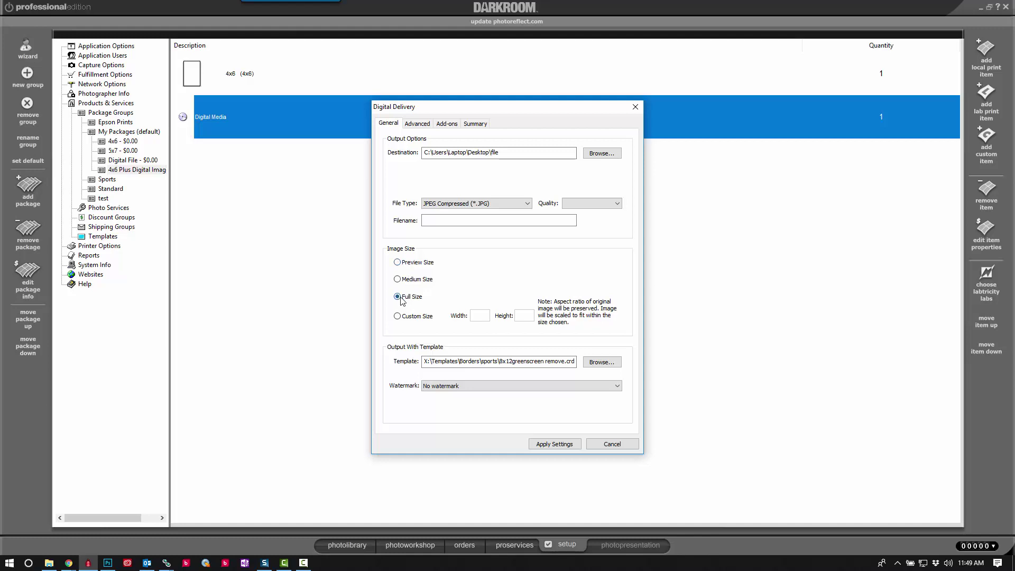
click(514, 363)
key(BackSpace)
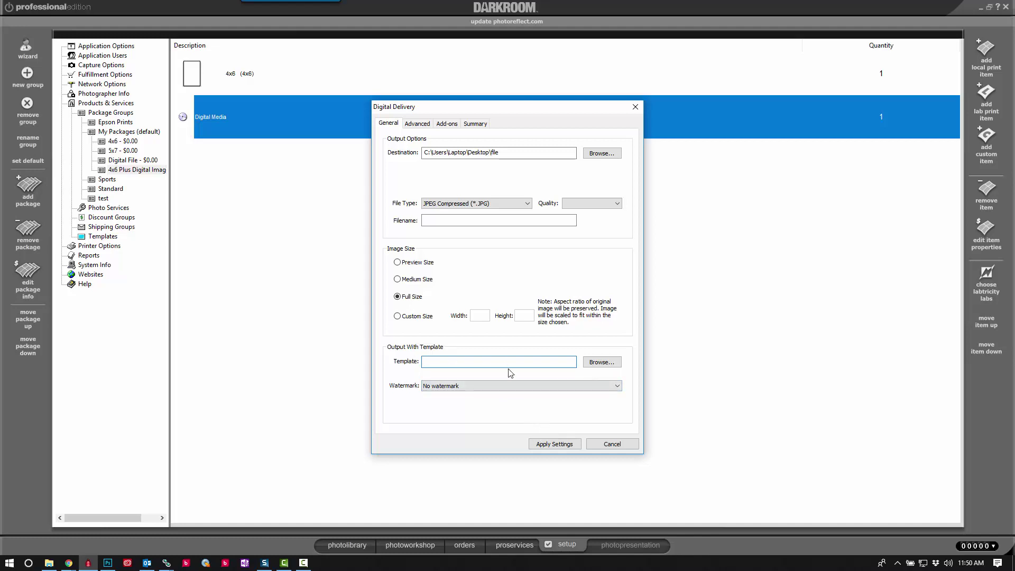
Apply the delivery settings and move 4x6 Plus Digital Image up to second place.
click(555, 445)
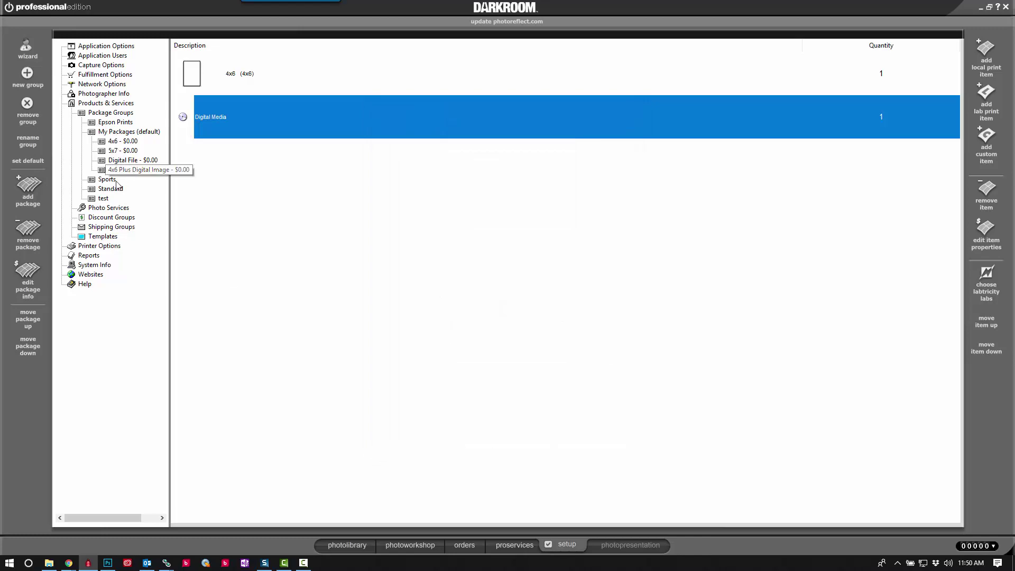
click(130, 171)
click(30, 323)
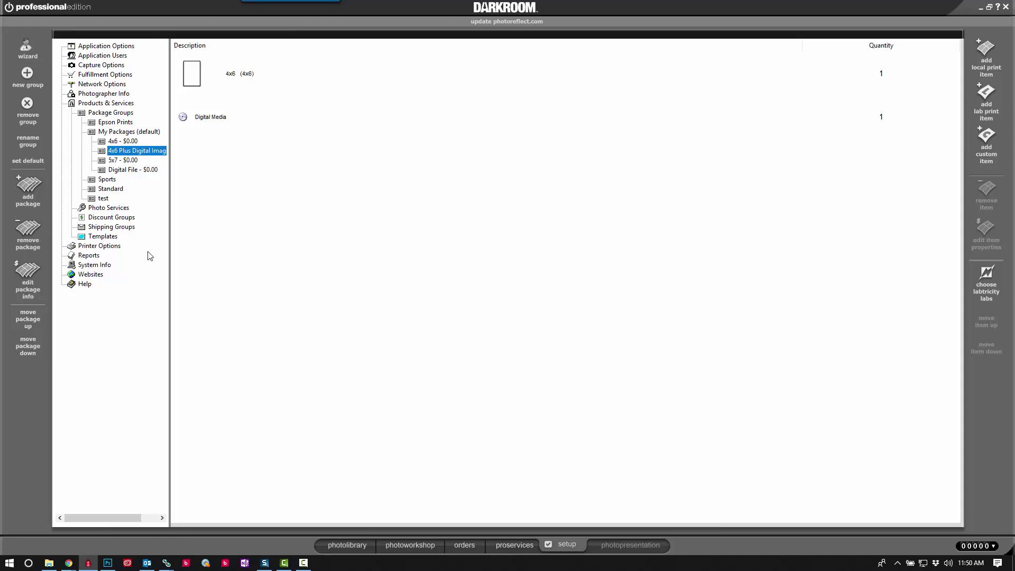
In the photo library, order '2 - 4x6 Plus Digital Image' for the river photo and submit.
click(356, 538)
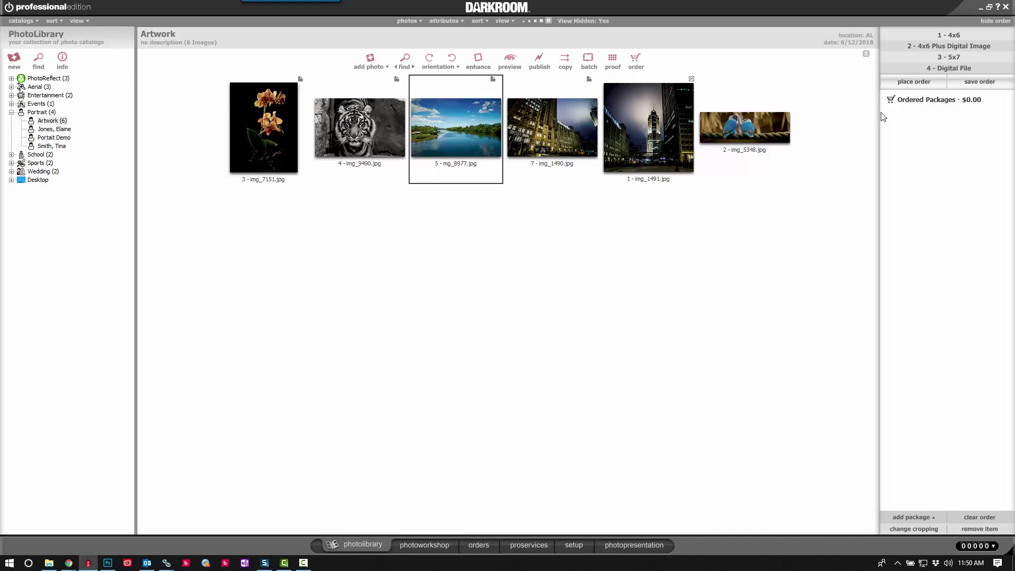
click(930, 46)
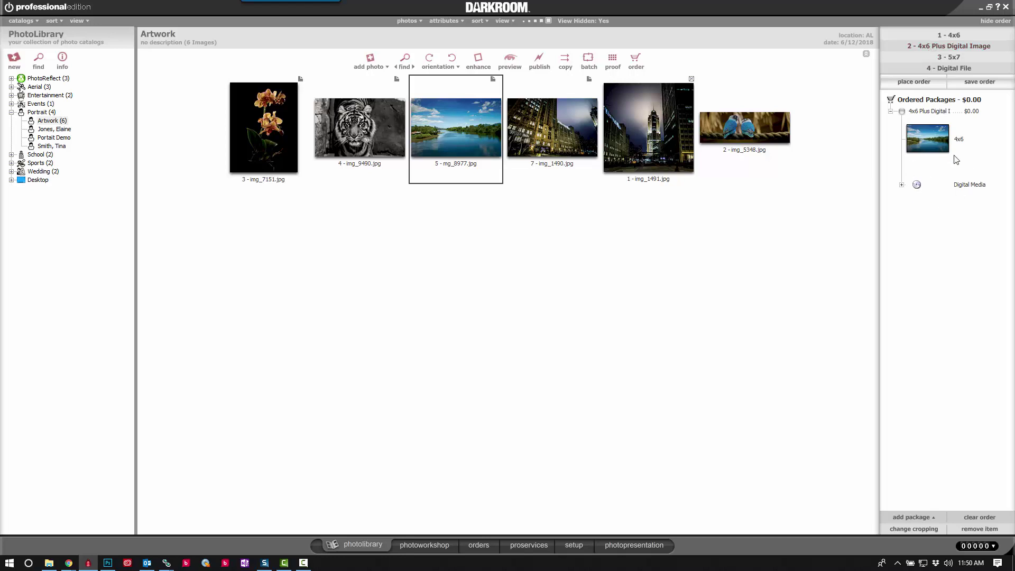
click(913, 84)
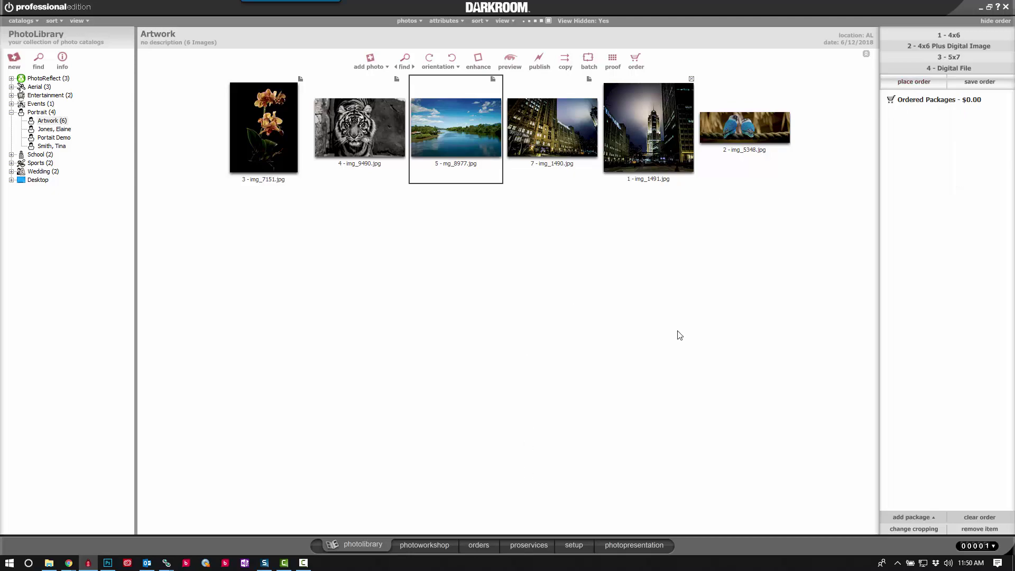
Minimize Darkroom, open the desktop 'file' folder, and preview the exported img_8977.jpg.
click(981, 7)
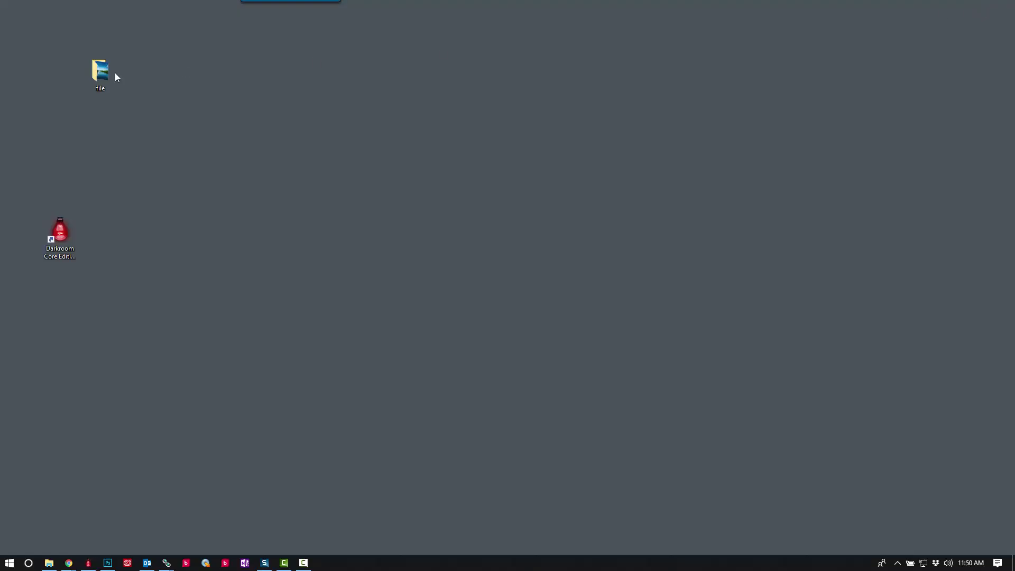
double_click(96, 69)
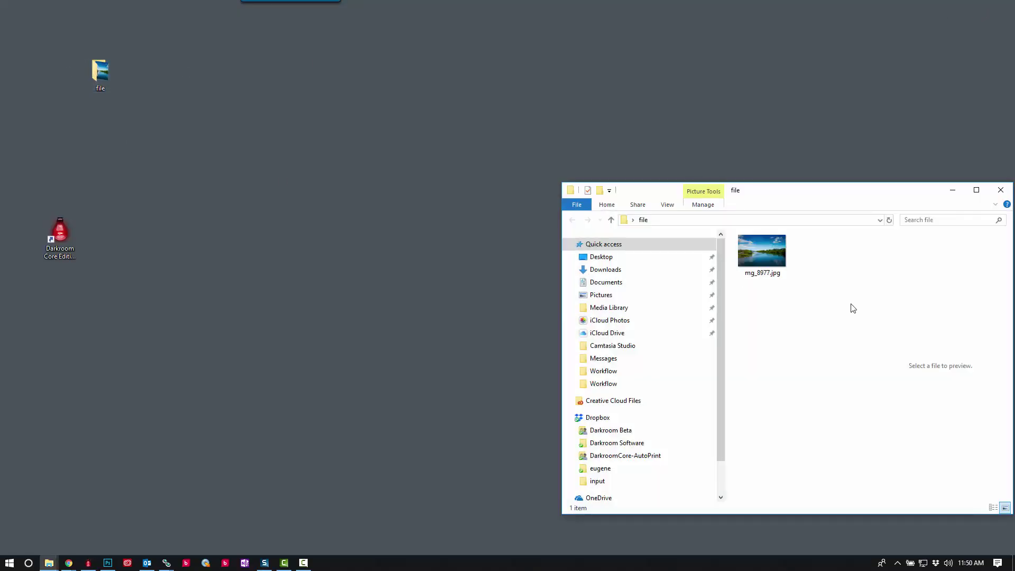
click(778, 260)
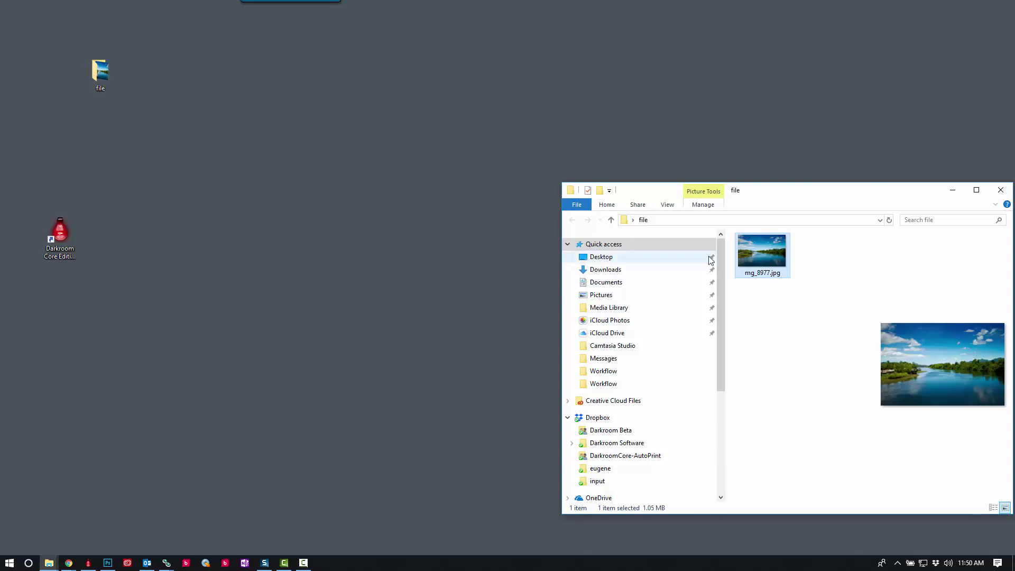